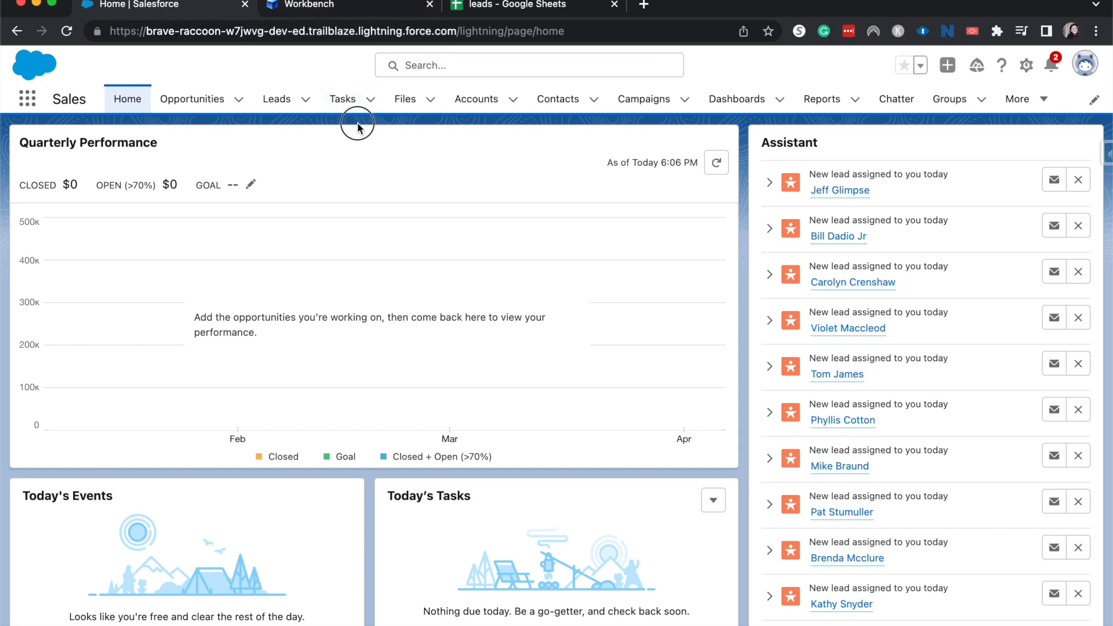
- Switch to the leads spreadsheet in Google Sheets and download it as a comma-separated values (.csv) file
click(572, 4)
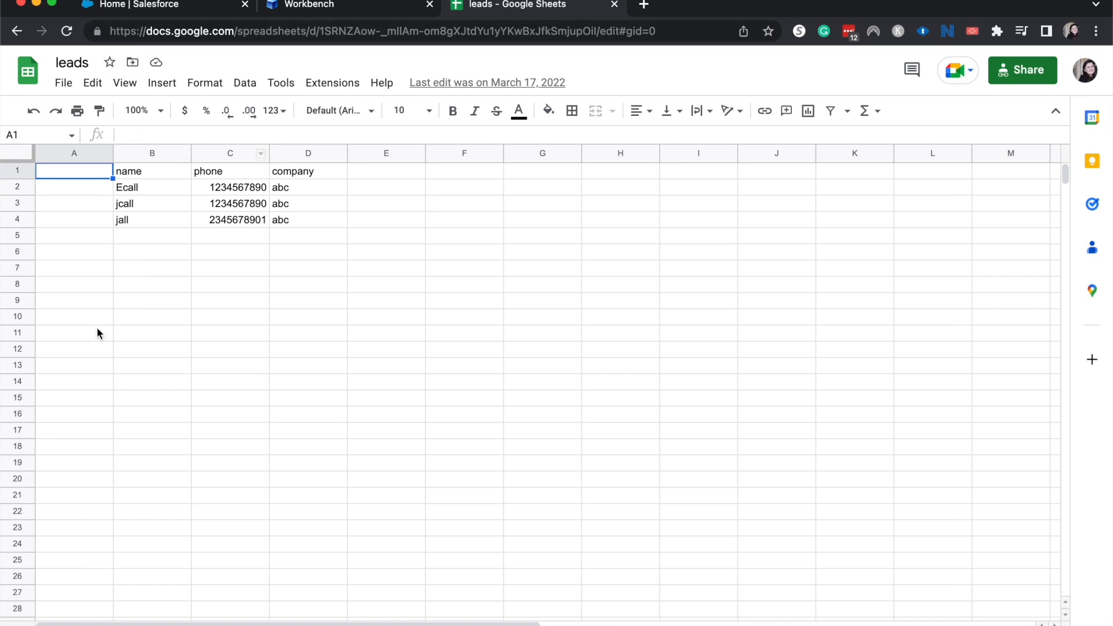
click(76, 87)
mouse_move(93, 82)
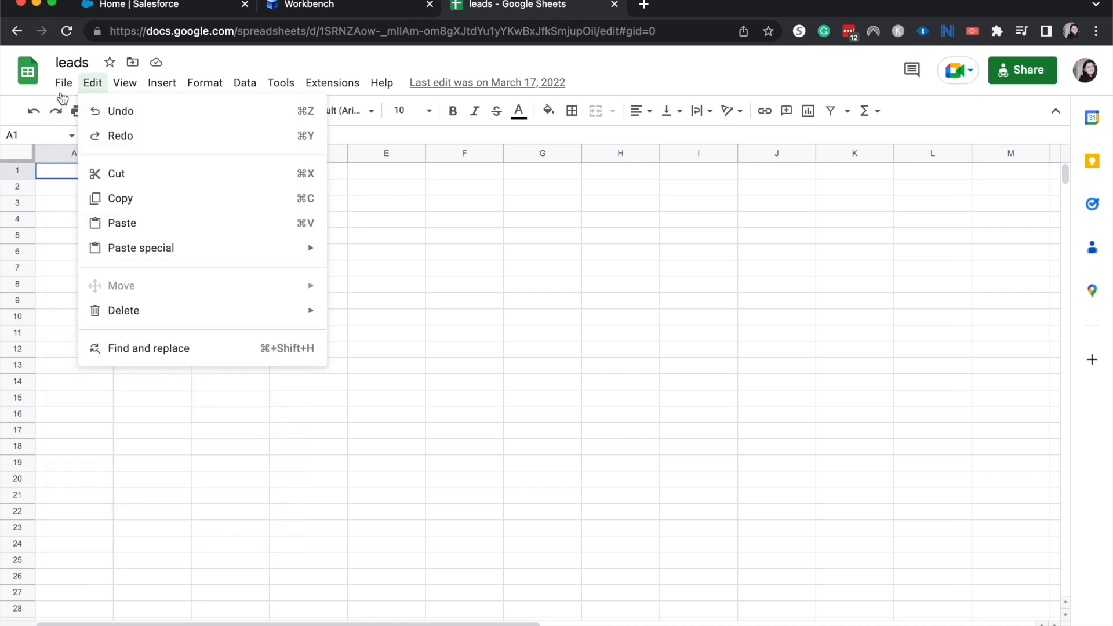
mouse_move(102, 273)
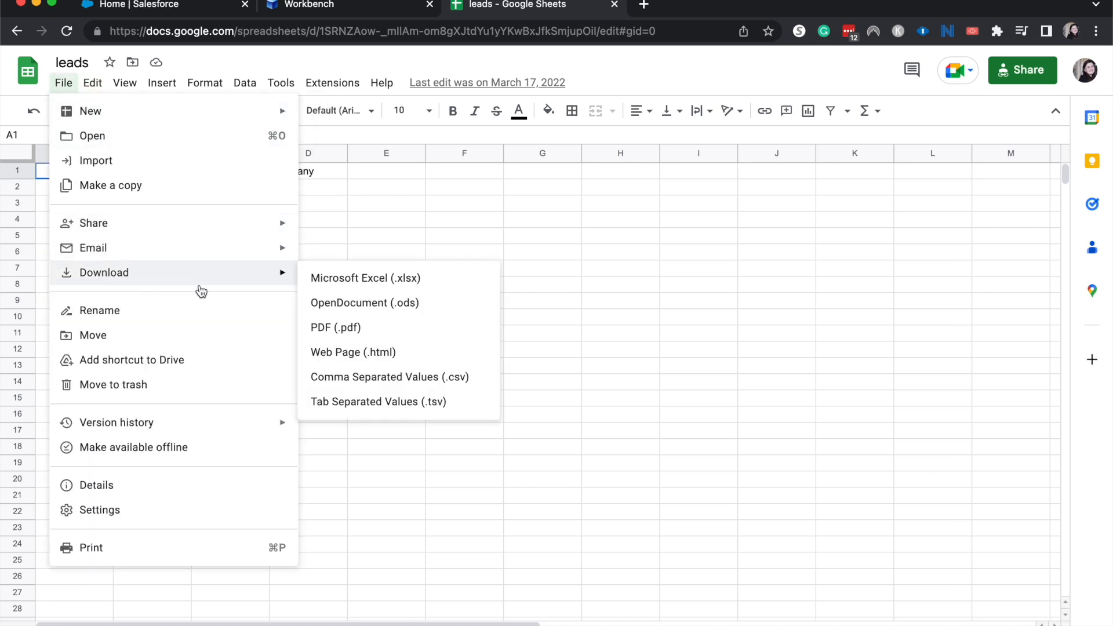
click(384, 376)
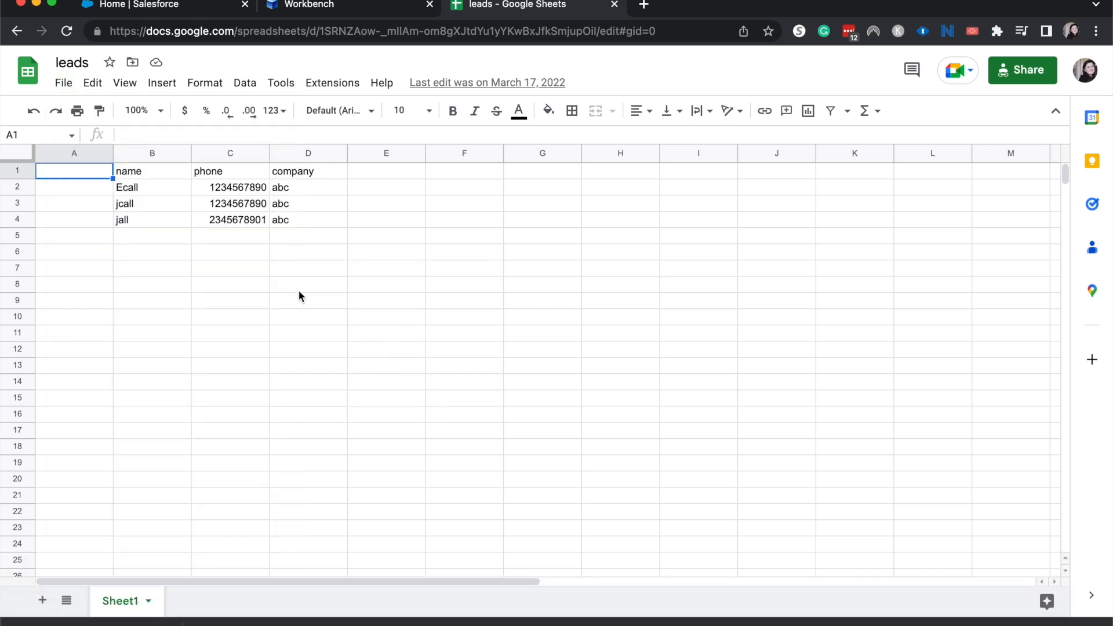
- Switch to Workbench, log in with Salesforce for the Production environment, and choose Insert as the action to perform
click(349, 13)
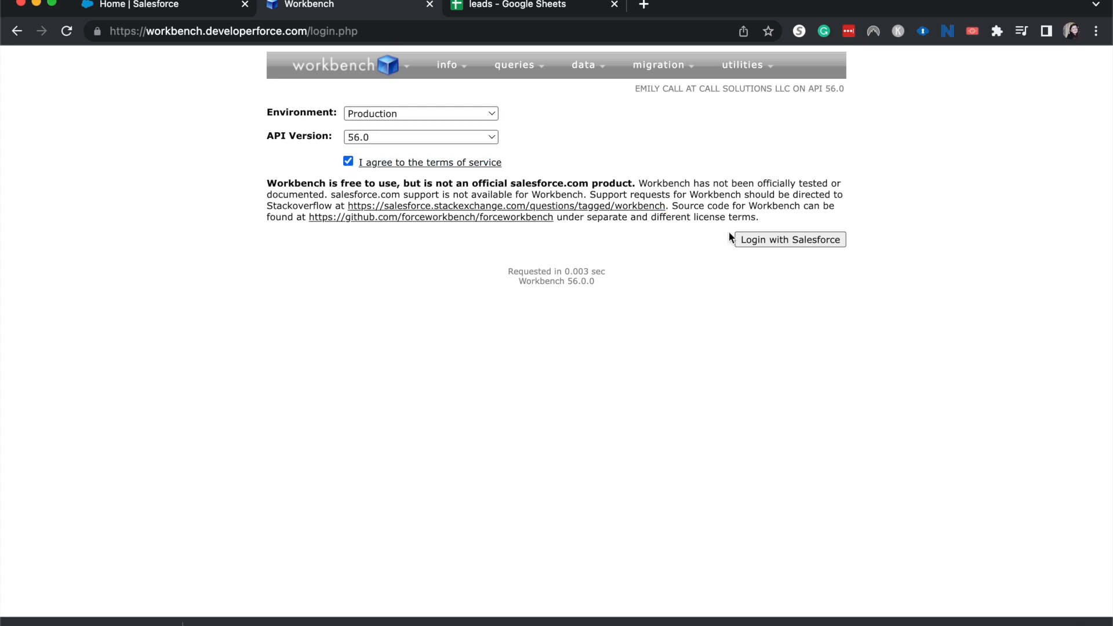
click(744, 240)
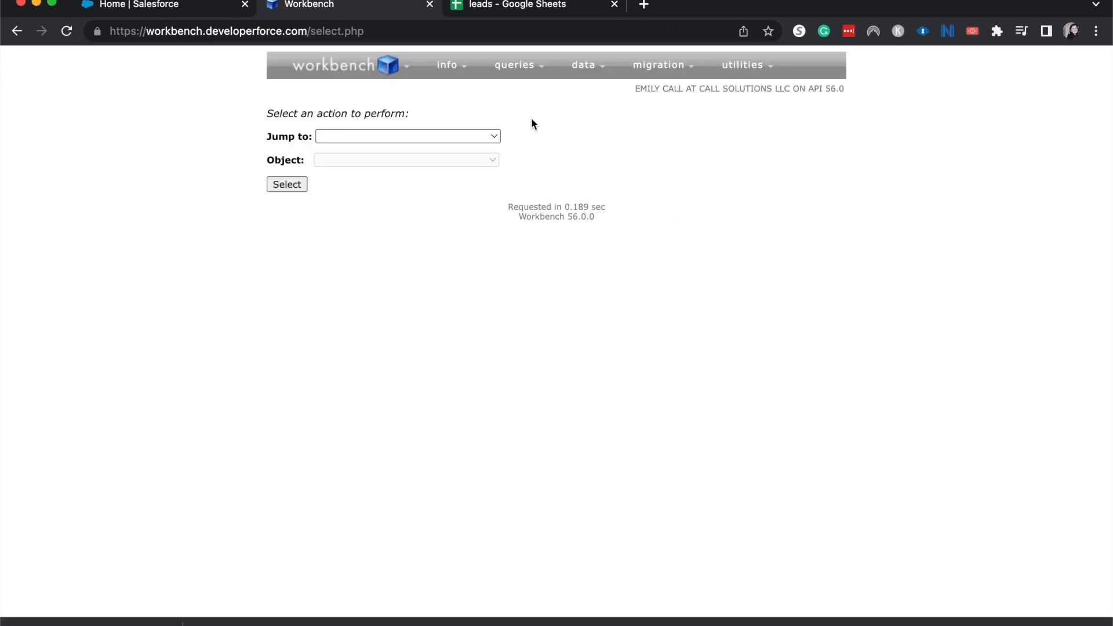
click(466, 132)
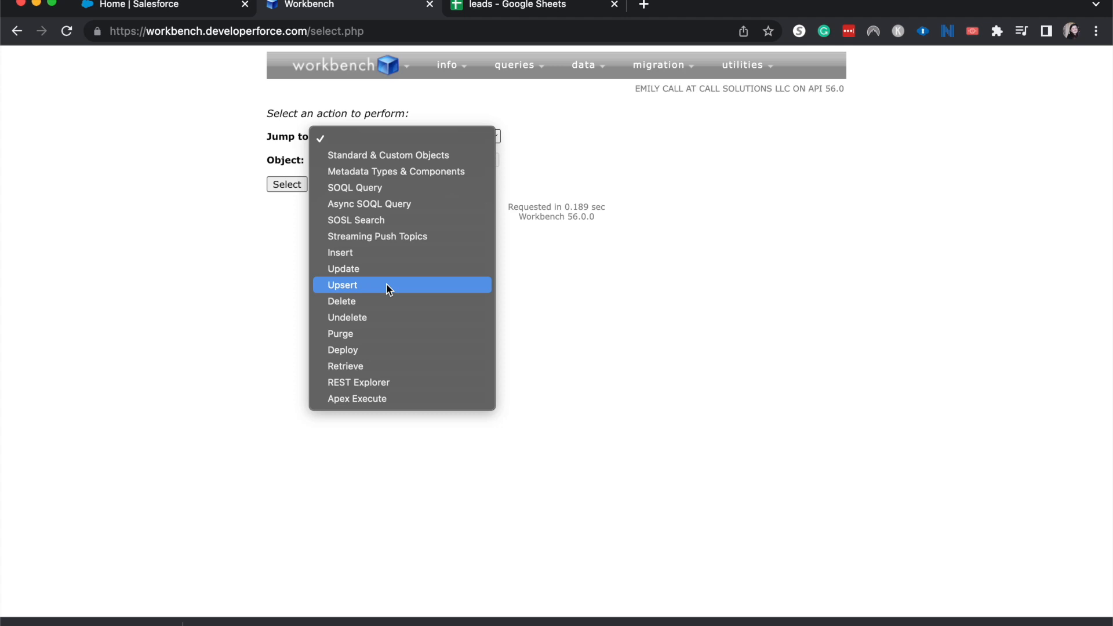
click(413, 258)
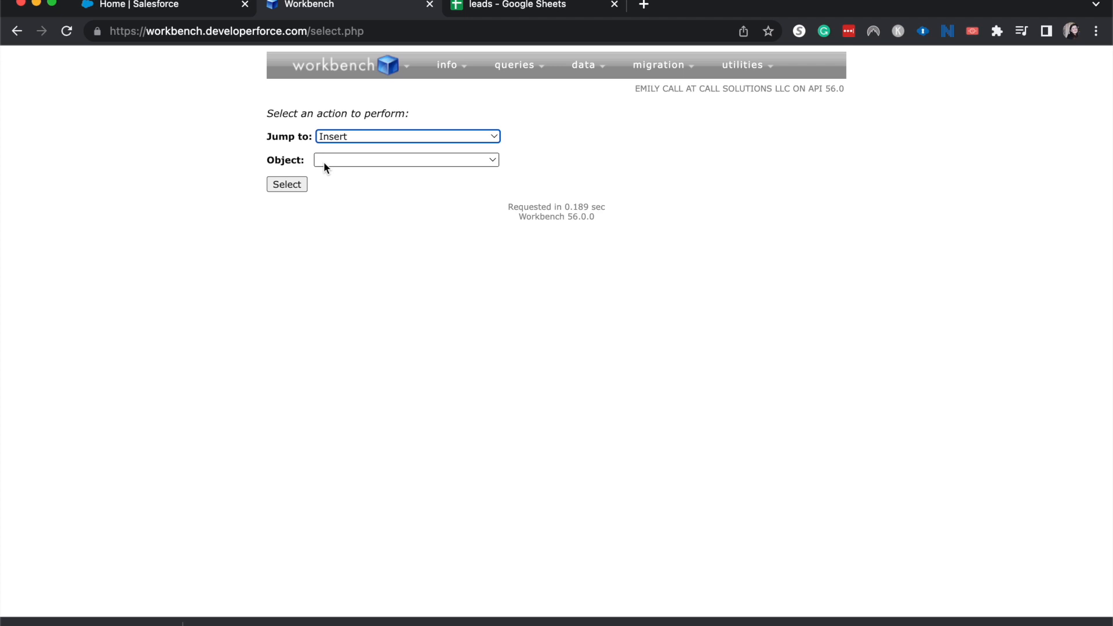
- Choose Lead as the object and proceed to the insert setup
click(324, 162)
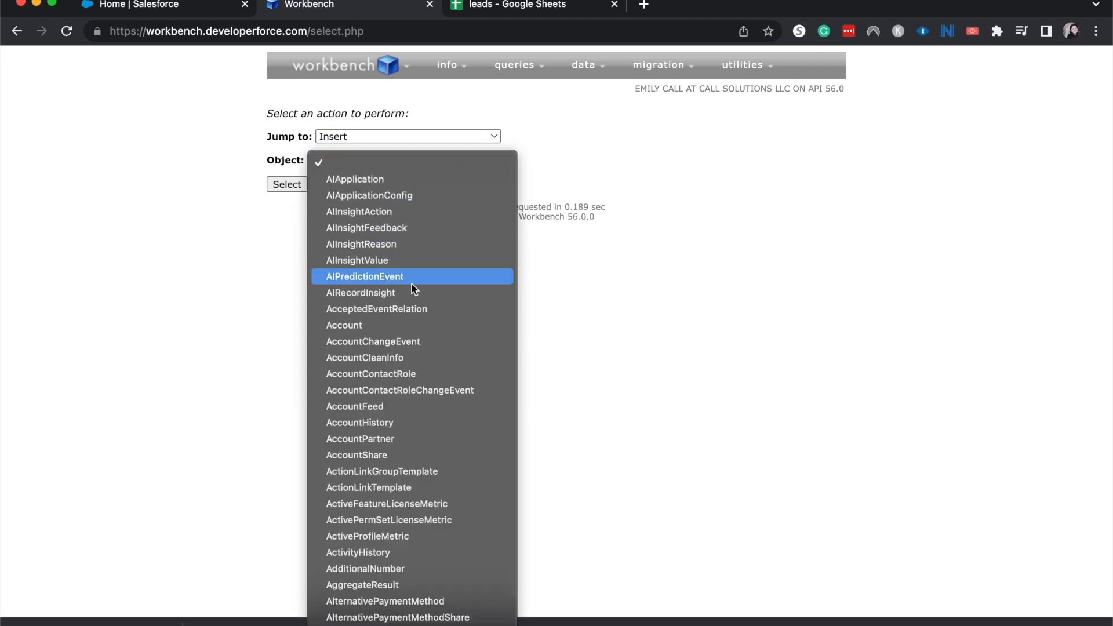
scroll(412, 284, down, 20)
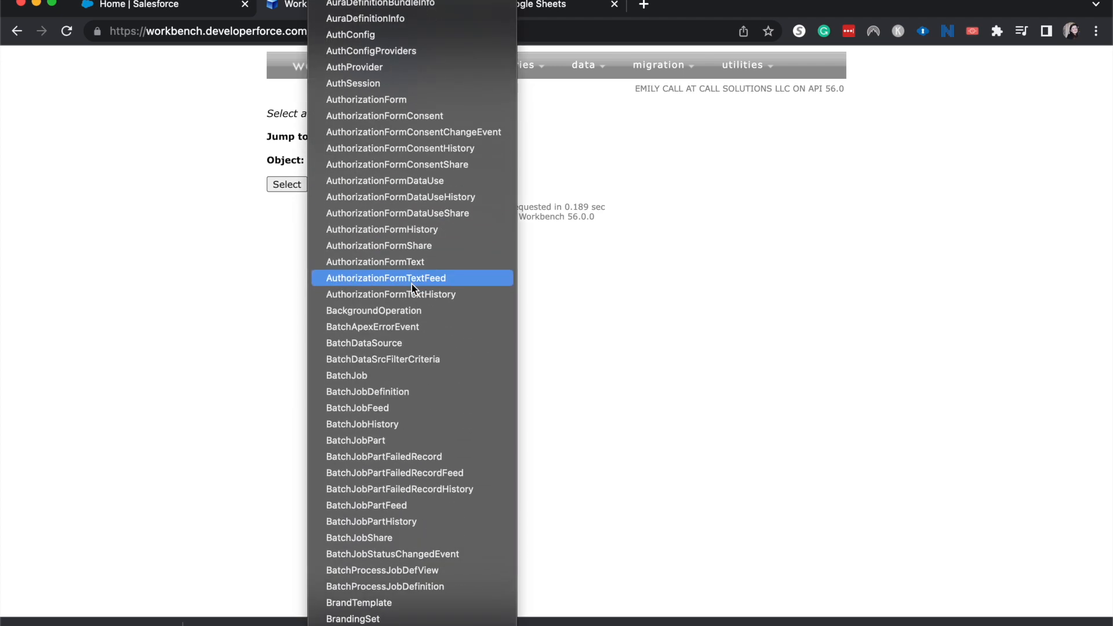
scroll(412, 284, down, 20)
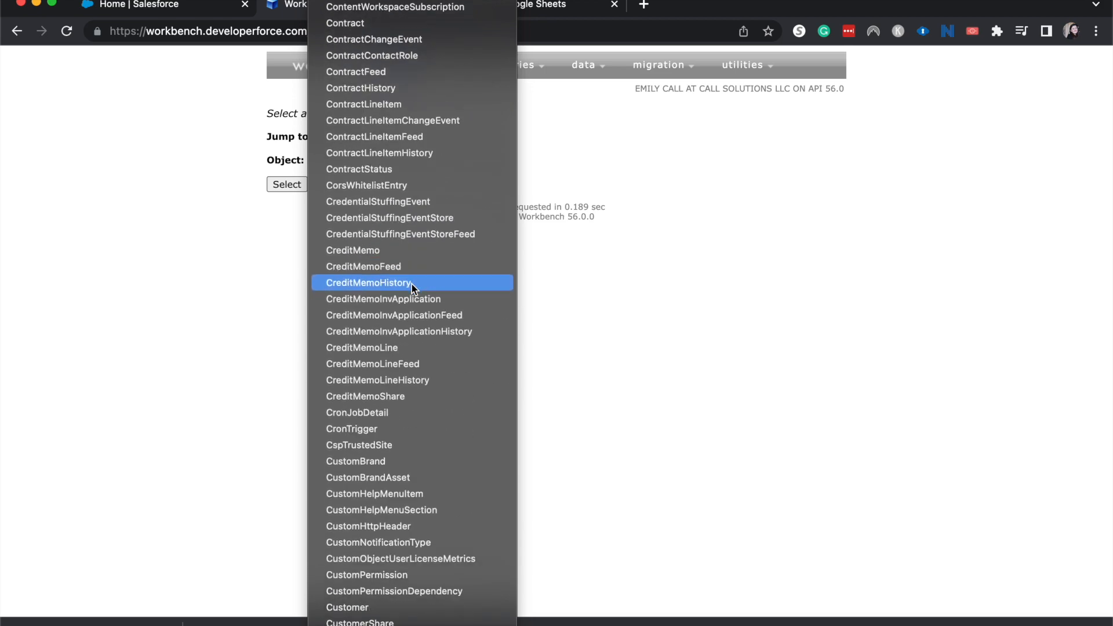
scroll(412, 284, down, 20)
scroll(412, 284, up, 3)
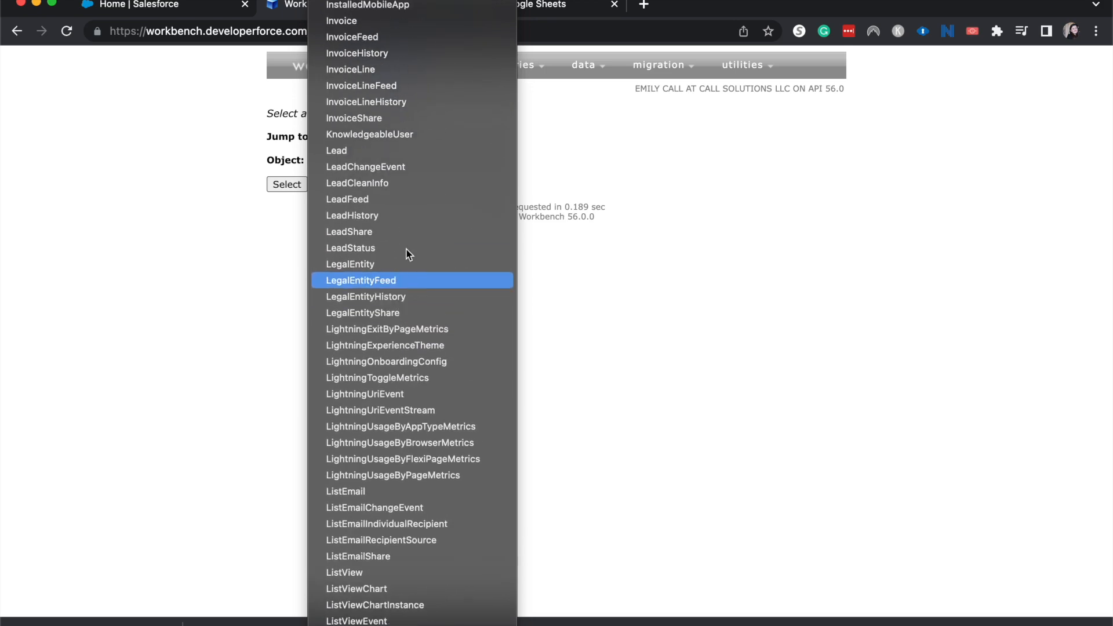
click(364, 150)
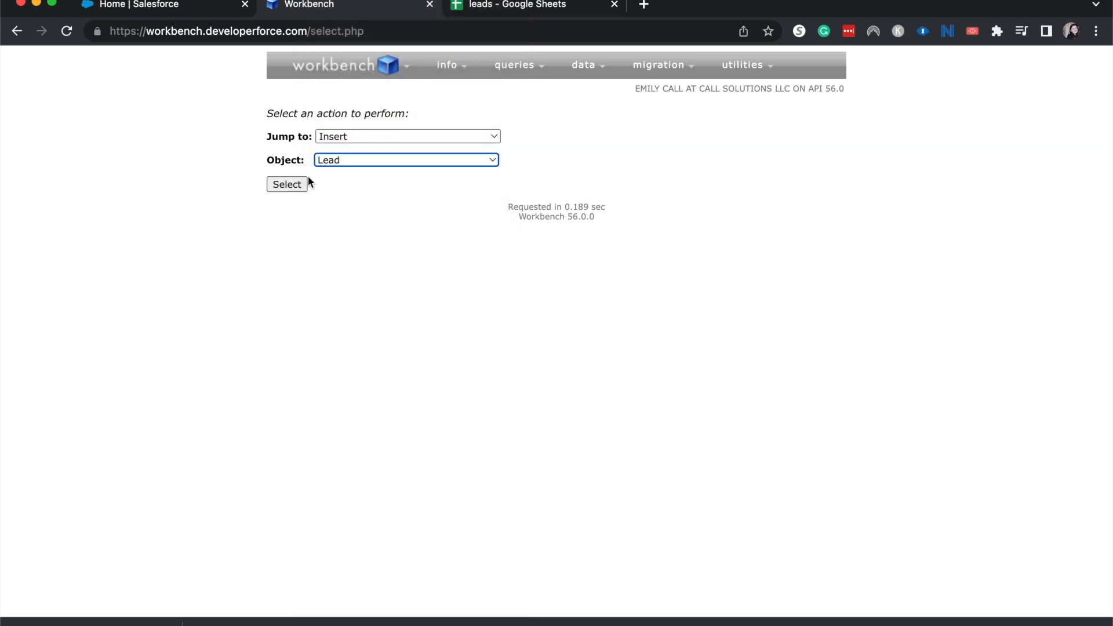
click(288, 191)
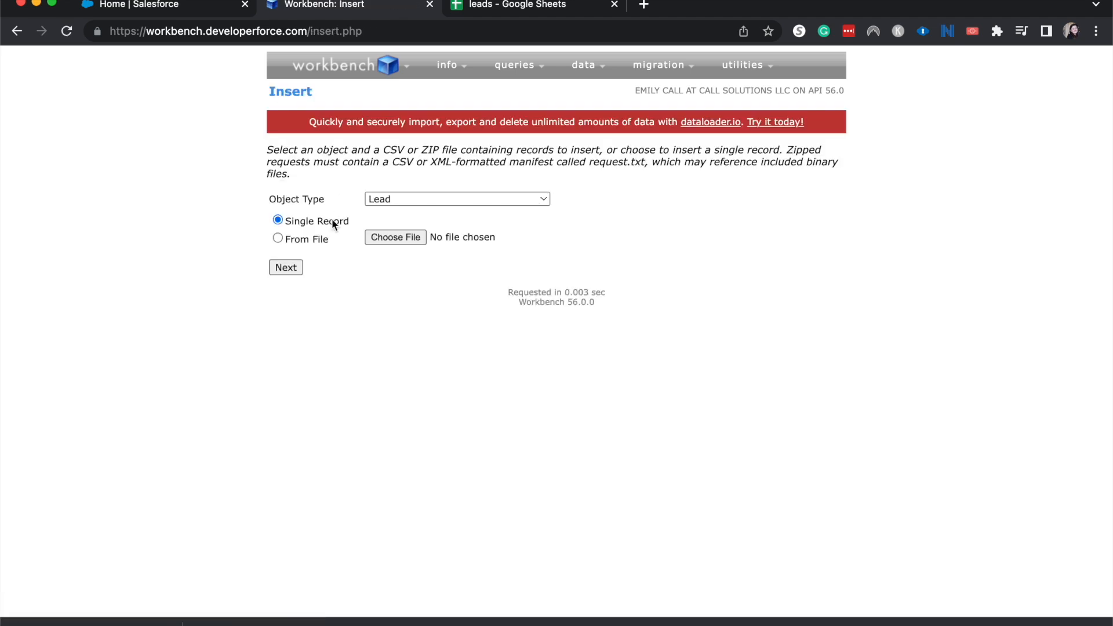
- Set the insert source to From File, choose leads - Sheet1 (2).csv, and upload it for field mapping
click(282, 238)
click(415, 236)
double_click(382, 217)
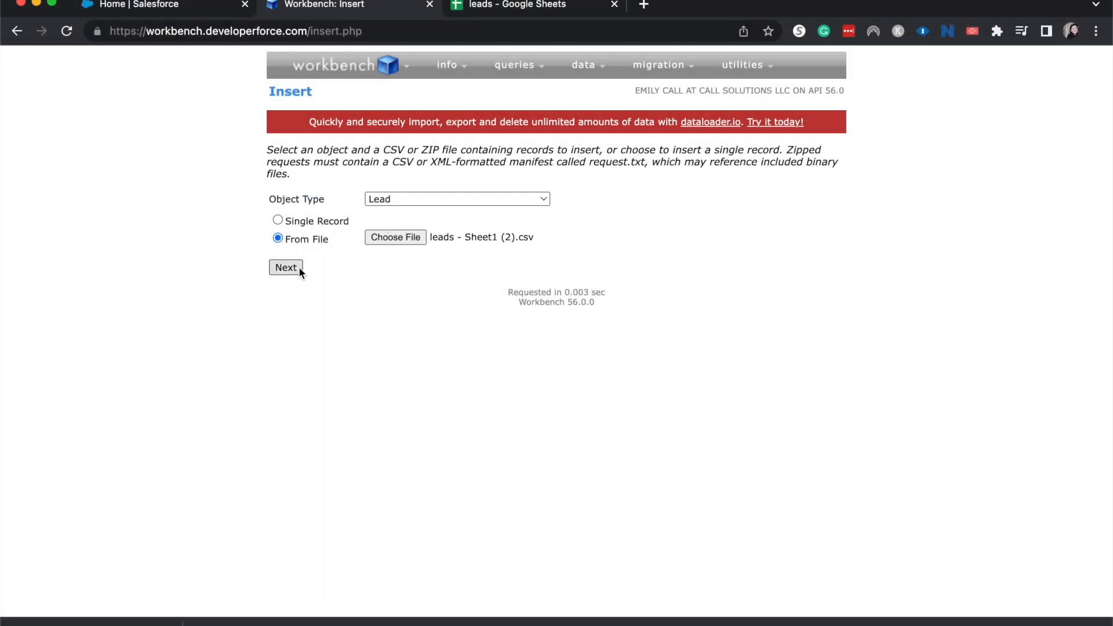
click(299, 269)
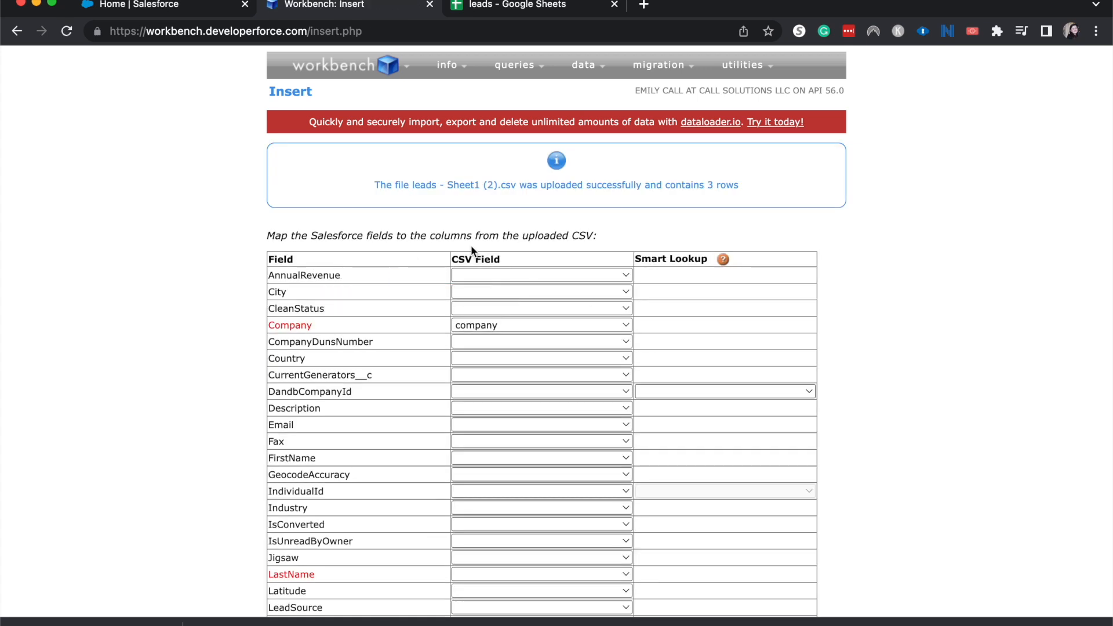
- Review the Lead field mappings, including the required fields, and compare them with the column headers in the leads spreadsheet
scroll(459, 247, down, 2)
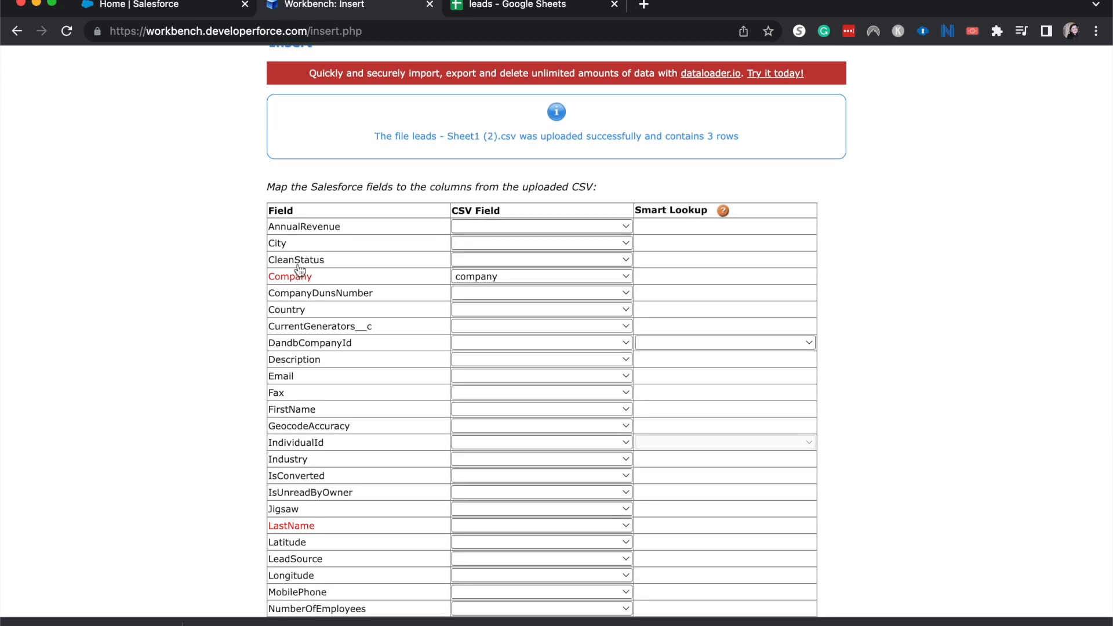
scroll(256, 277, down, 7)
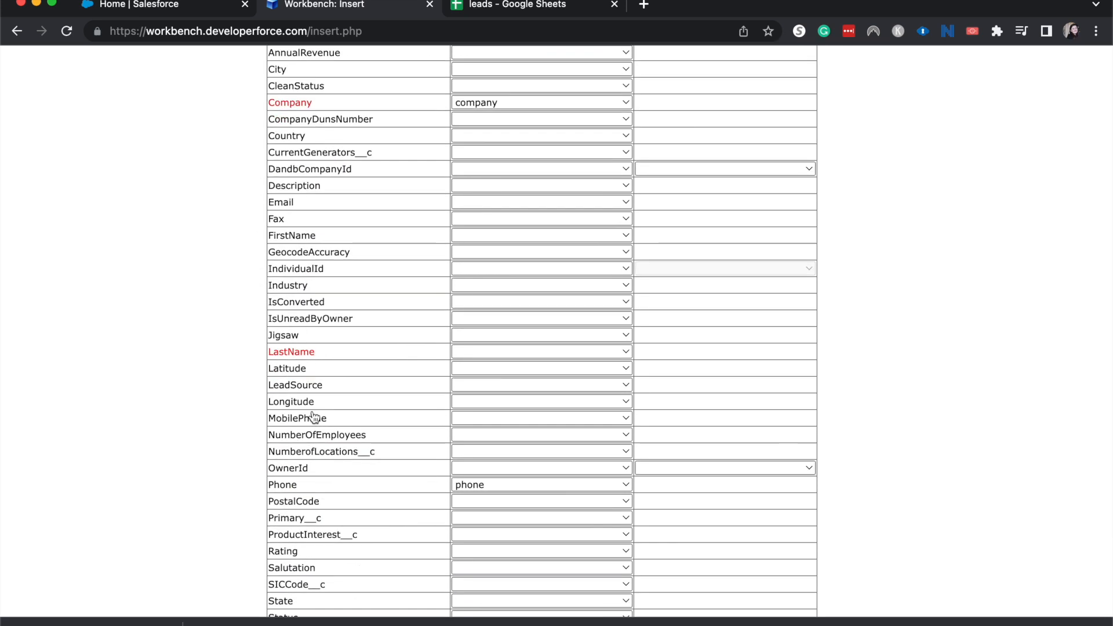
scroll(316, 417, down, 5)
scroll(340, 335, up, 2)
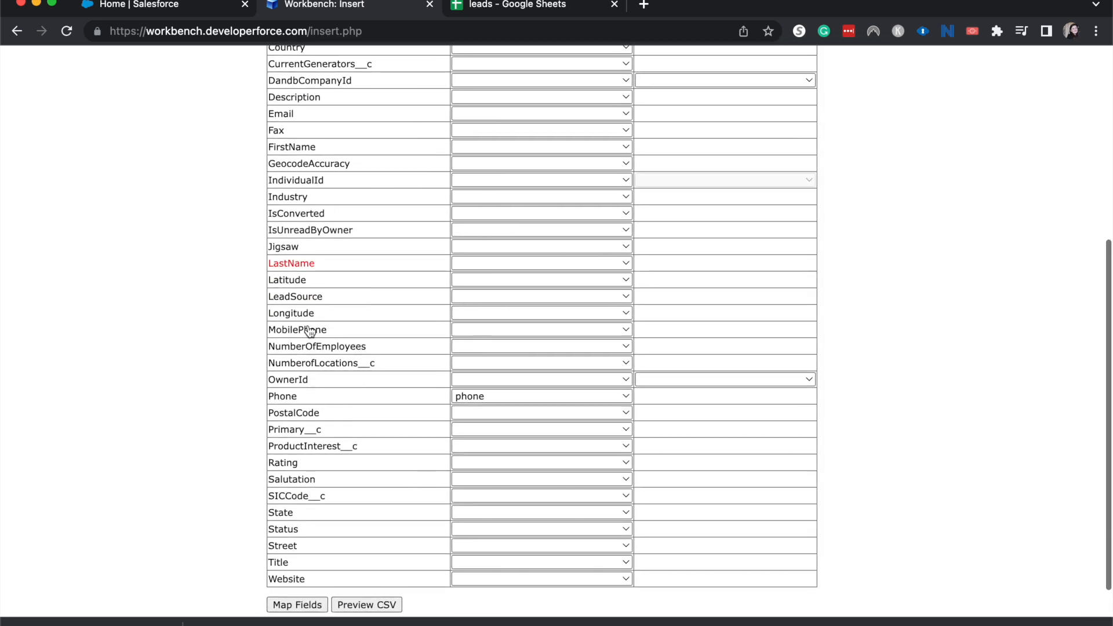
scroll(309, 332, up, 2)
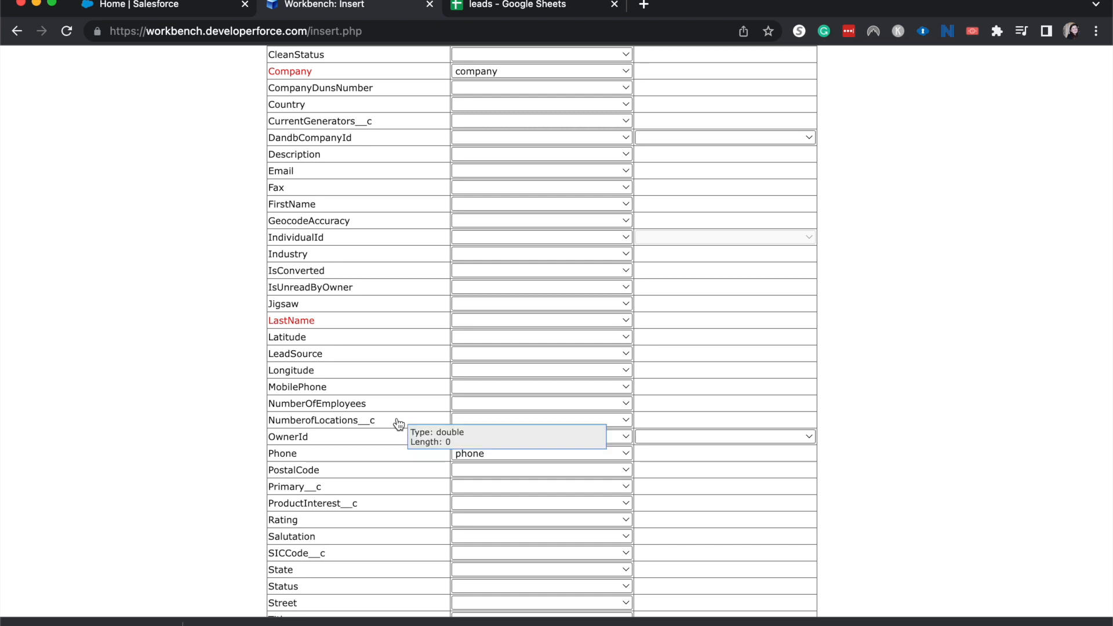
scroll(472, 411, up, 3)
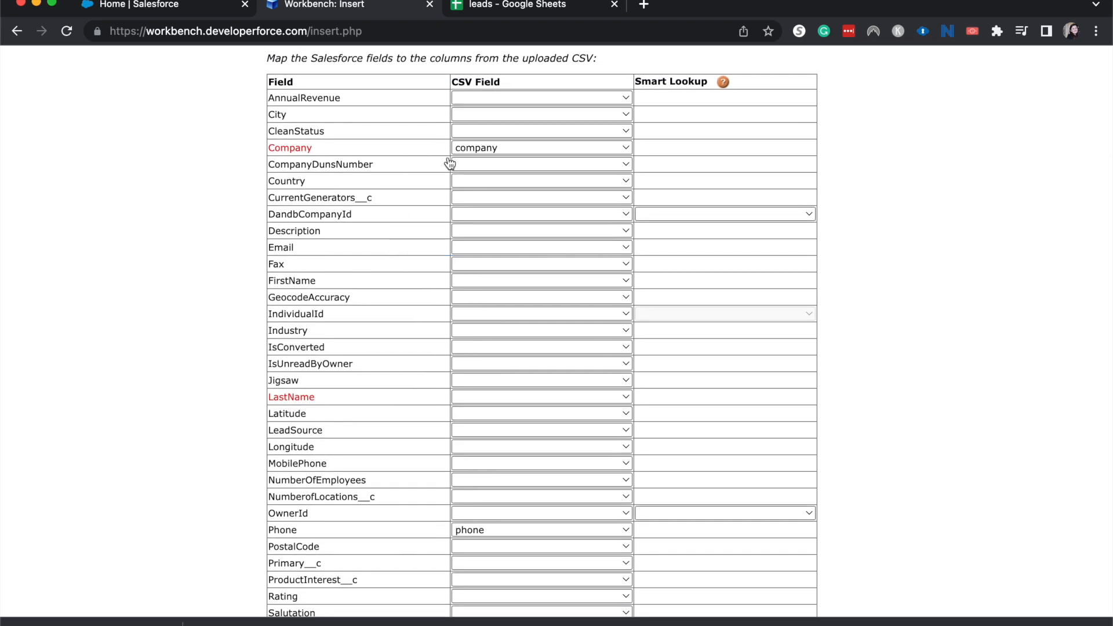
click(572, 9)
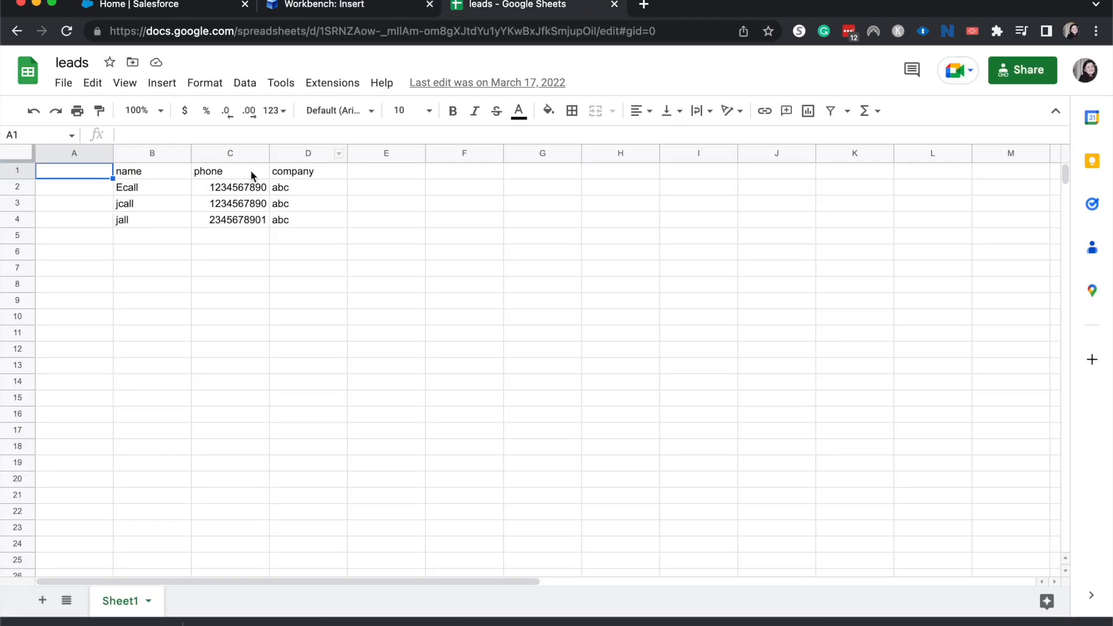
click(334, 5)
scroll(342, 242, down, 3)
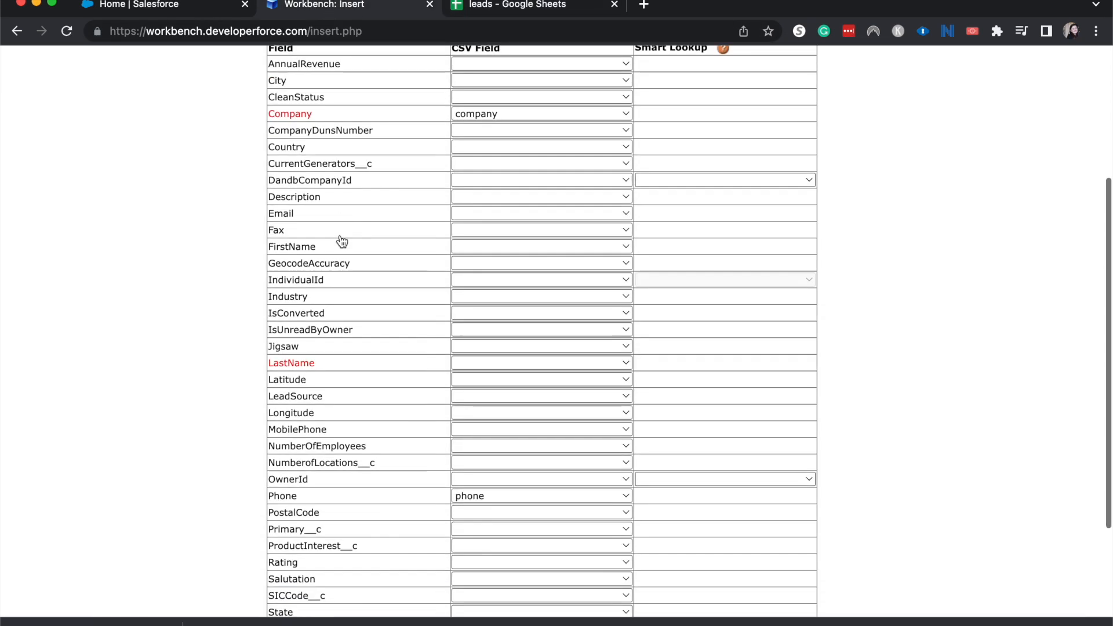
scroll(465, 490, down, 3)
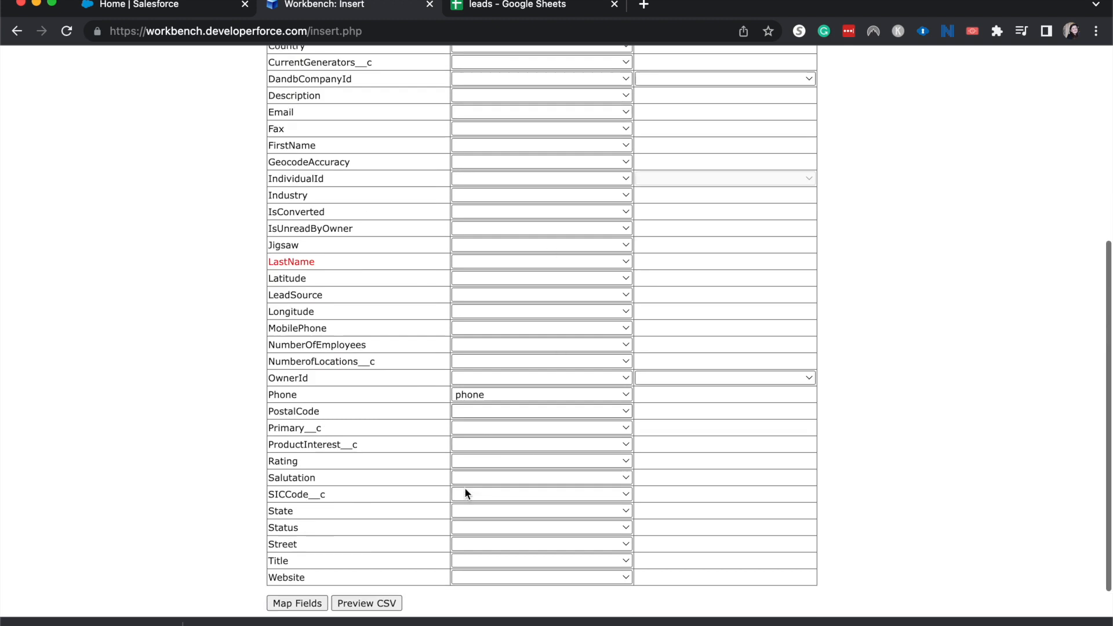
scroll(465, 488, up, 5)
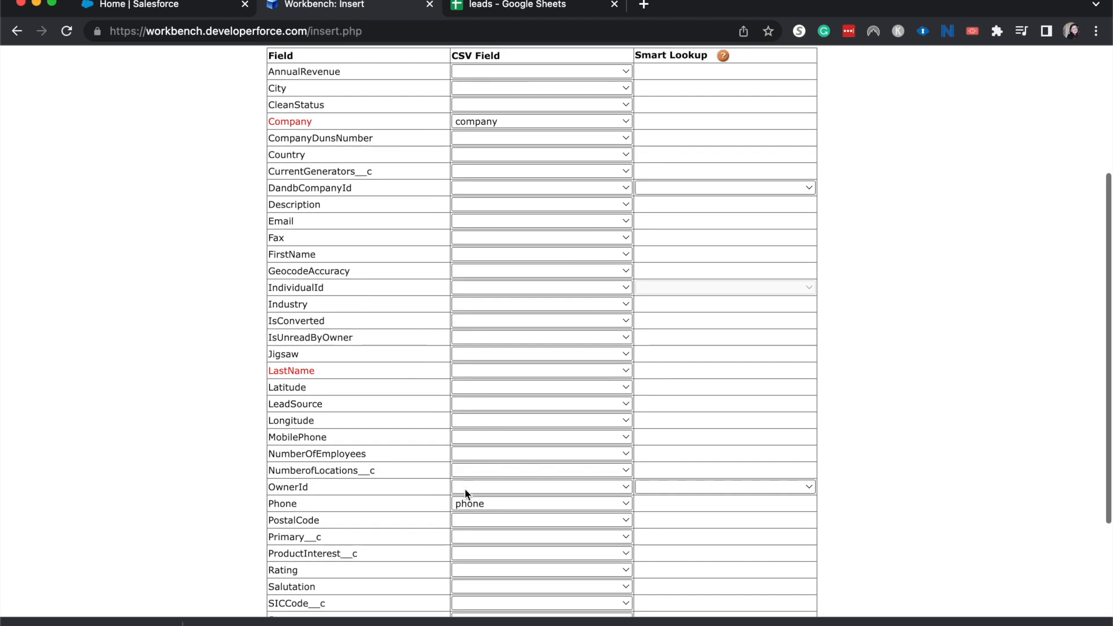
scroll(464, 488, down, 3)
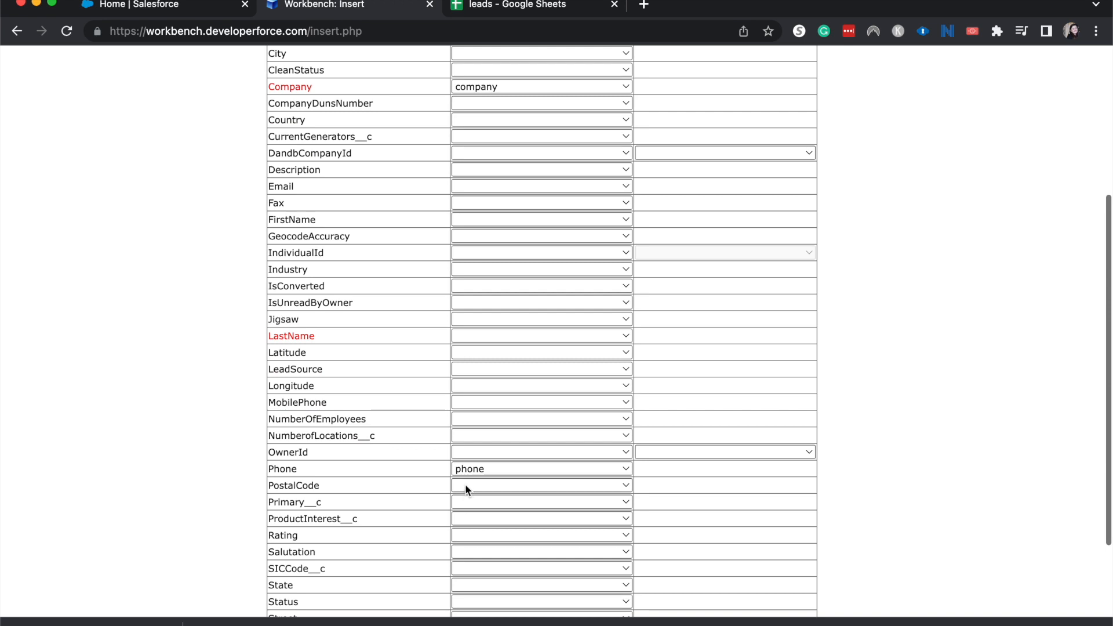
scroll(477, 422, down, 3)
scroll(476, 423, up, 6)
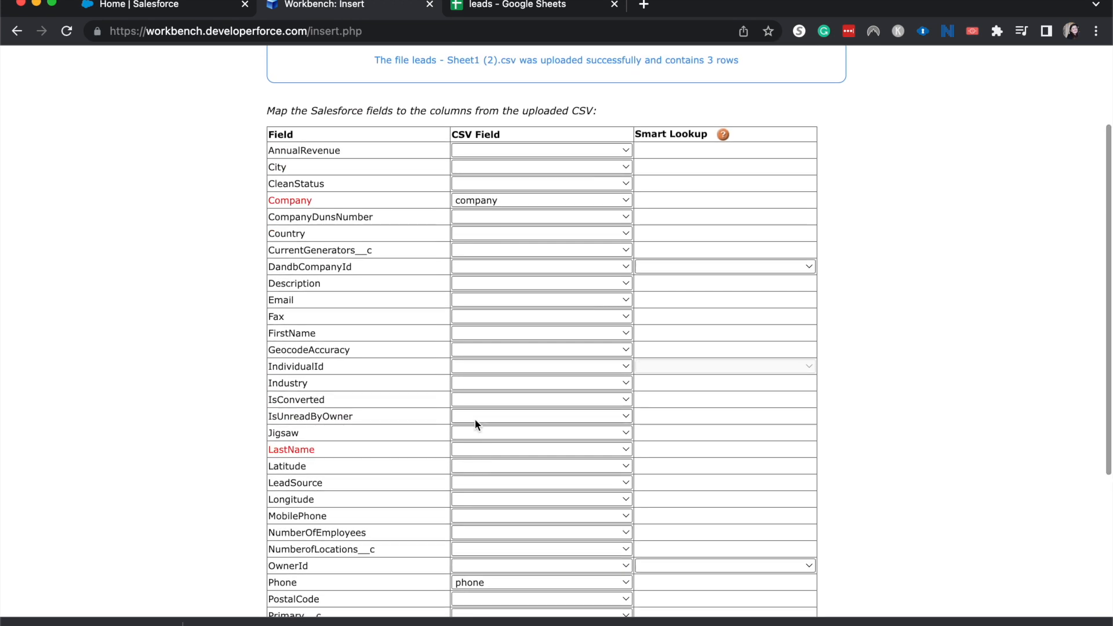
- Map the LastName field to the name column of the CSV and submit the field mappings
click(459, 450)
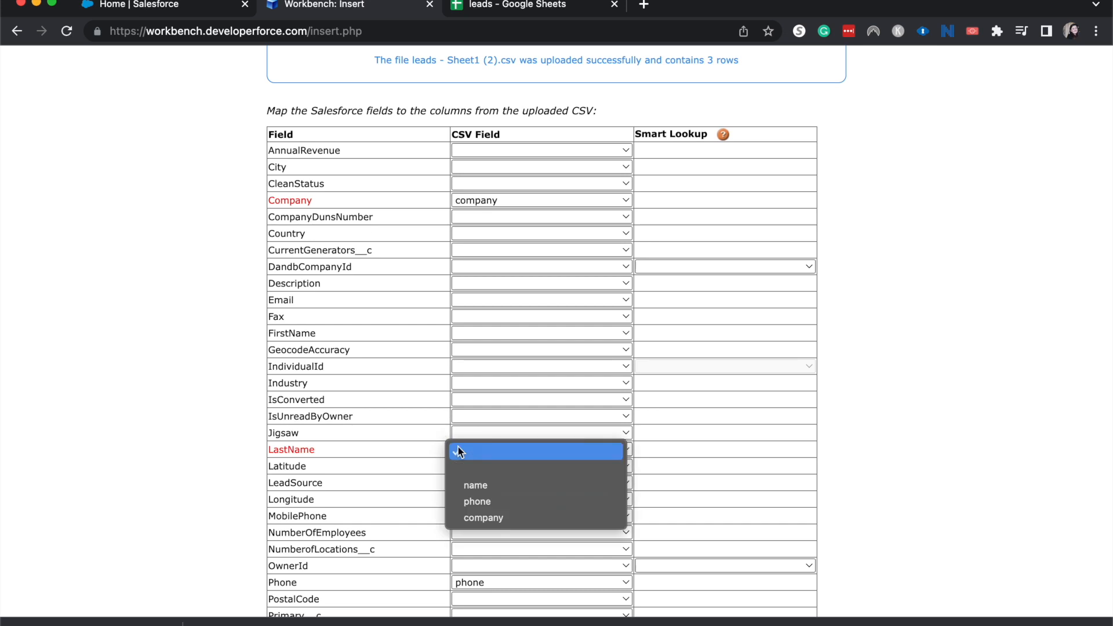
click(483, 486)
scroll(545, 399, down, 3)
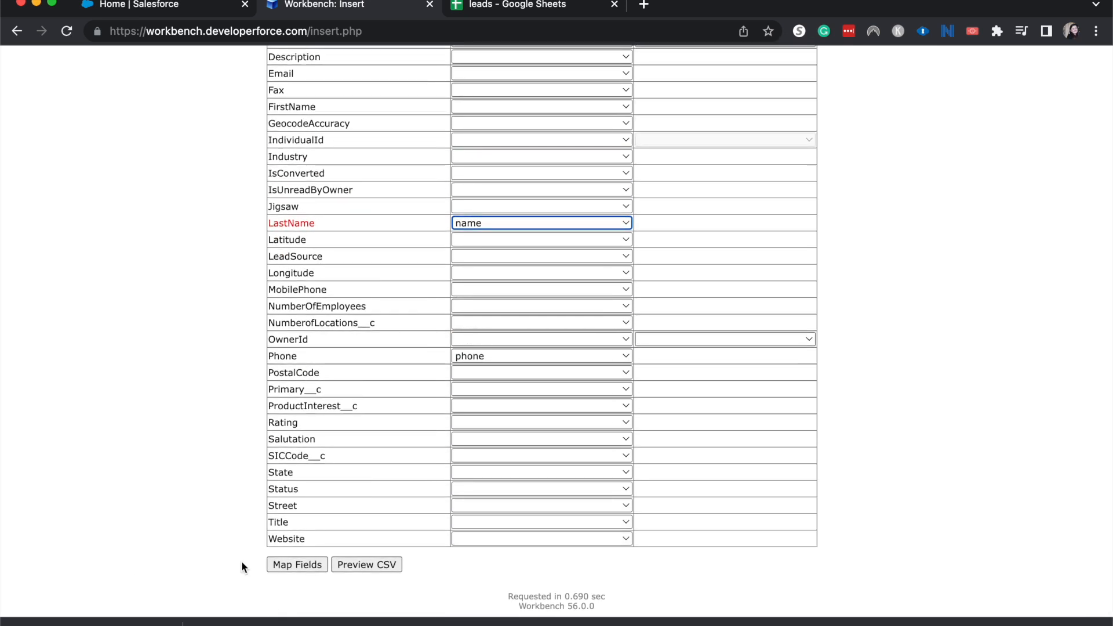
click(311, 566)
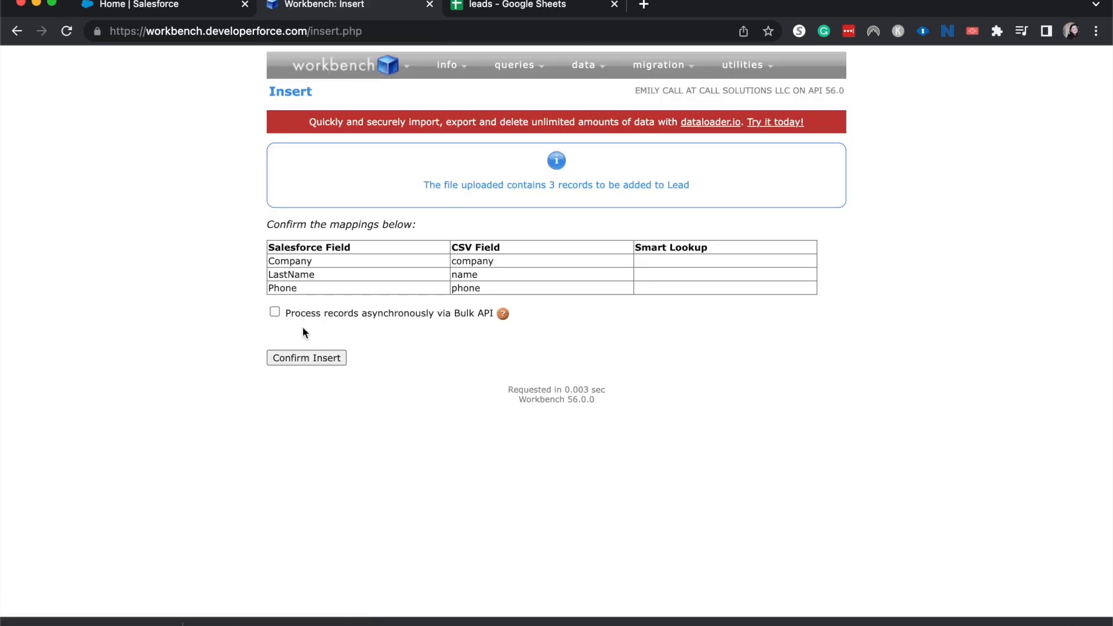
- Enable asynchronous processing via Bulk API, confirm the lead insert, and check the batch's processed and failed records
click(275, 312)
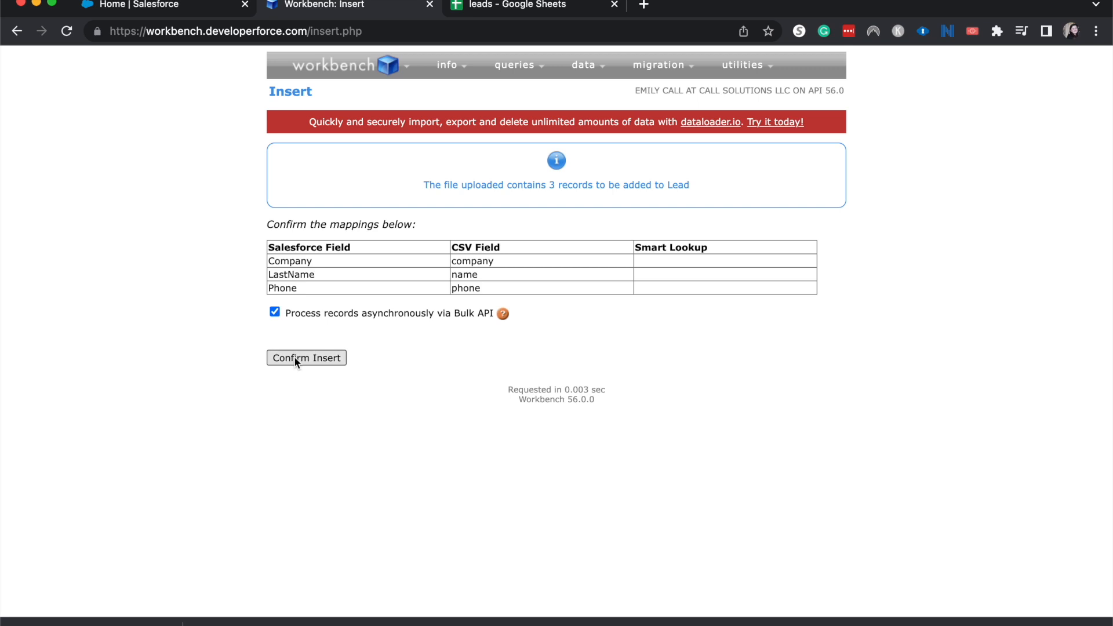
click(294, 360)
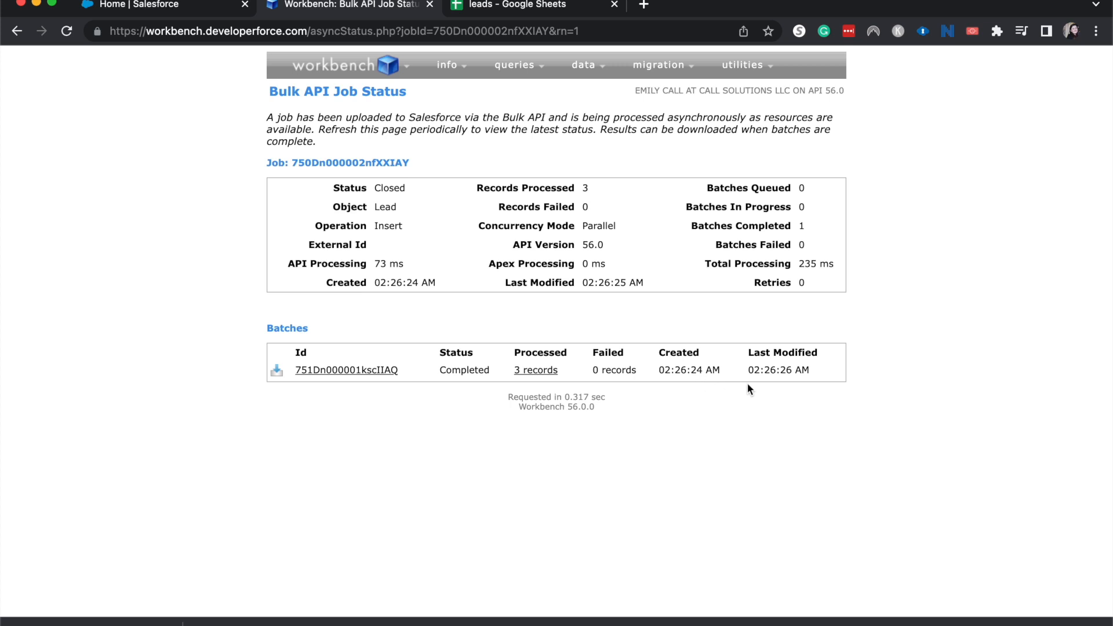
drag(516, 358, 531, 369)
click(640, 374)
- Switch to Salesforce, reload it, and show the Today's Leads list view
click(113, 5)
click(67, 31)
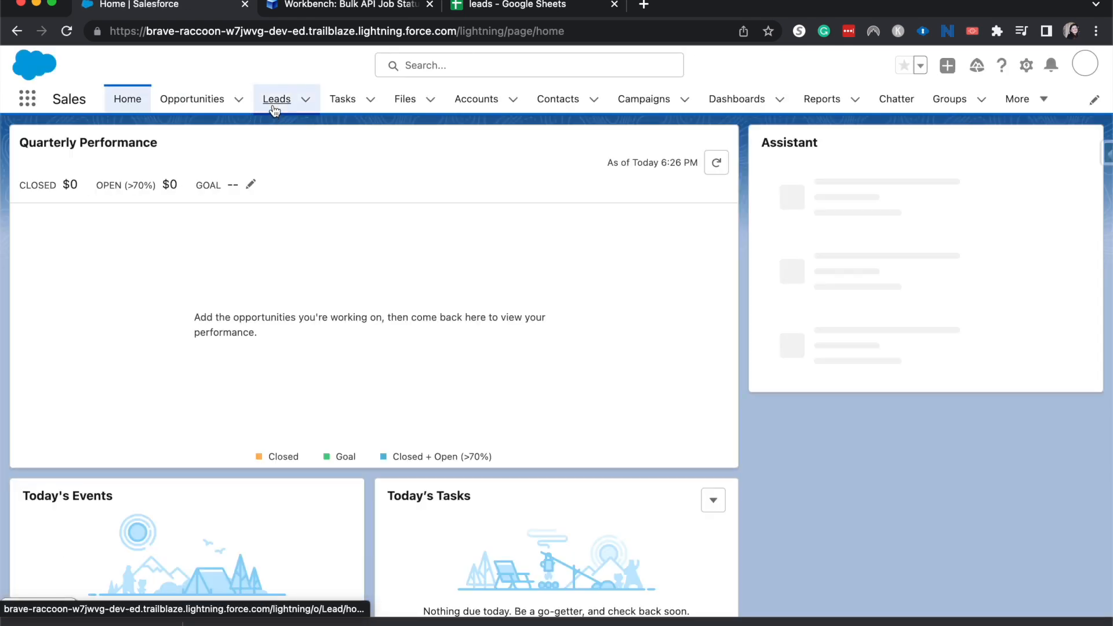
click(273, 103)
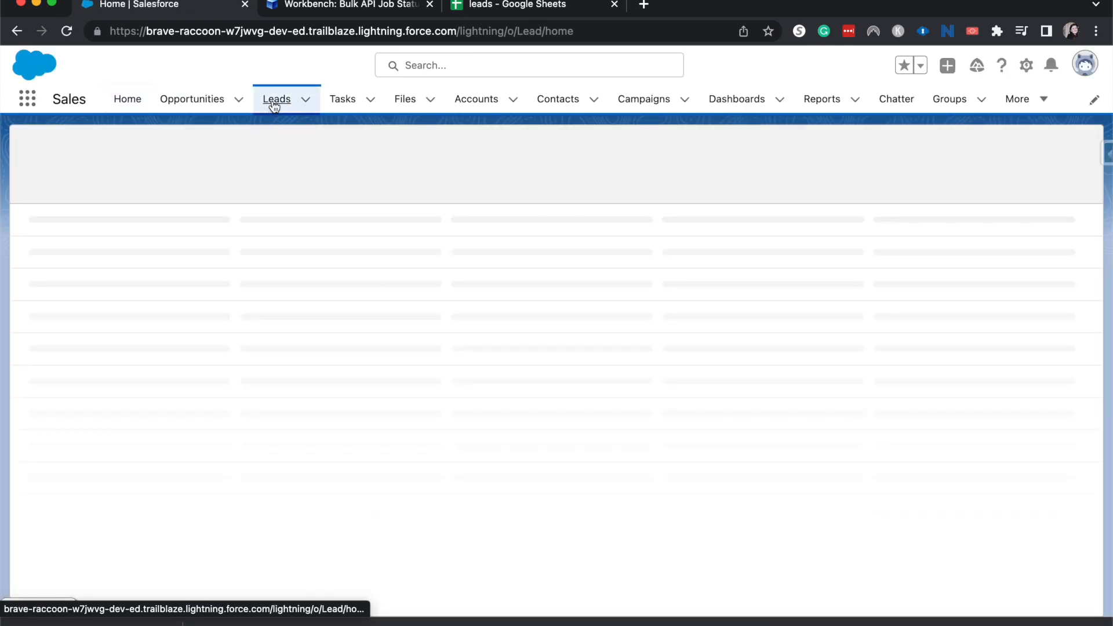
click(178, 157)
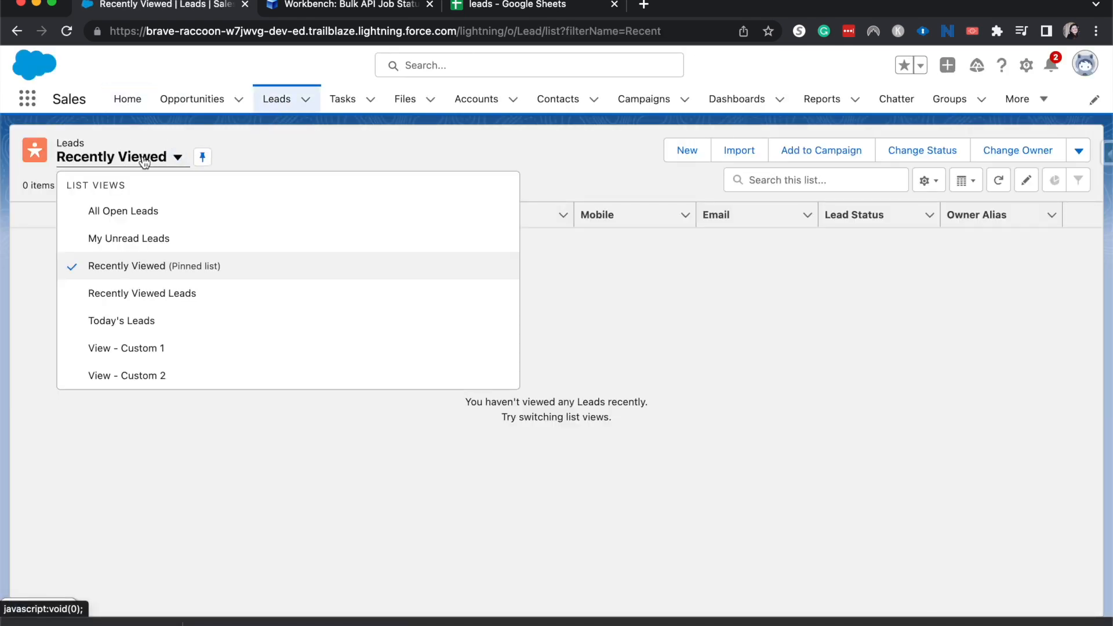
click(193, 326)
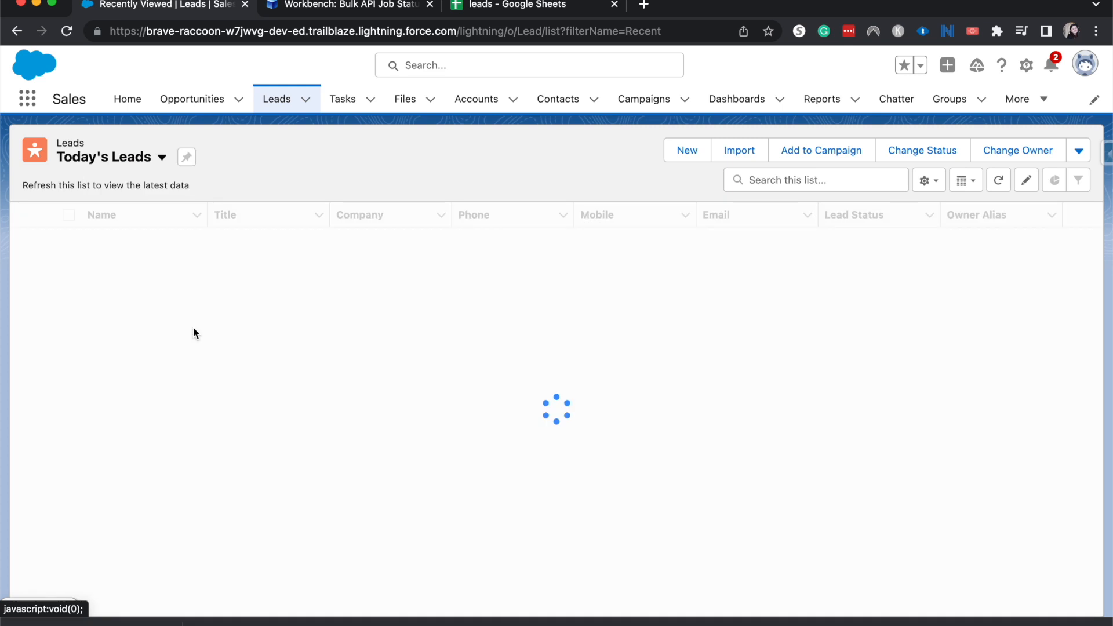
- Compare the entries in Today's Leads with the rows of the leads spreadsheet
scroll(198, 267, down, 1)
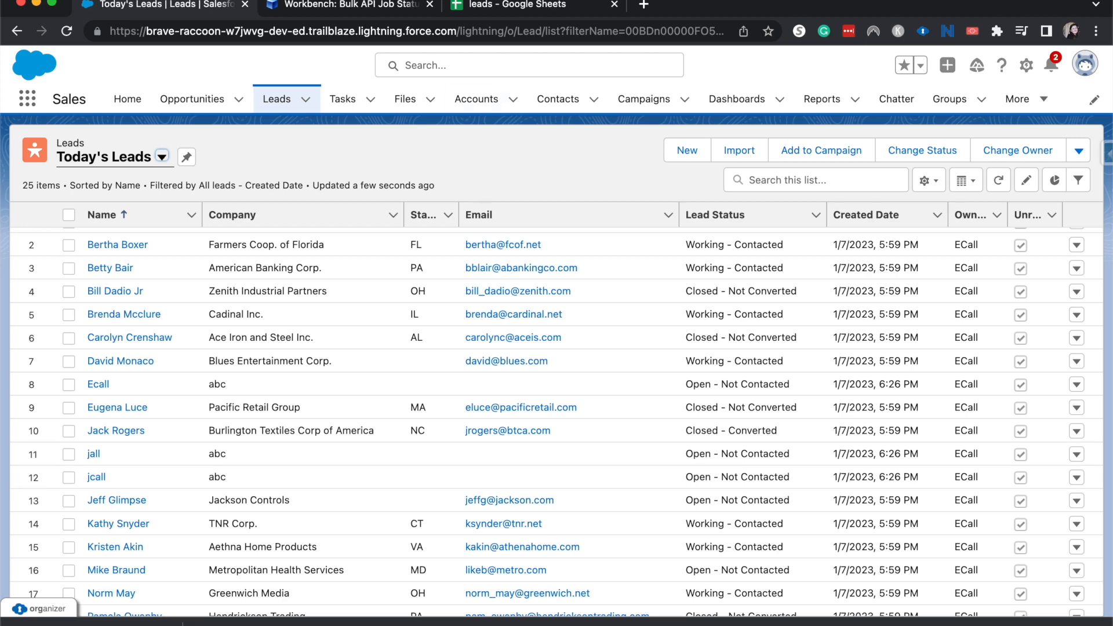
click(499, 5)
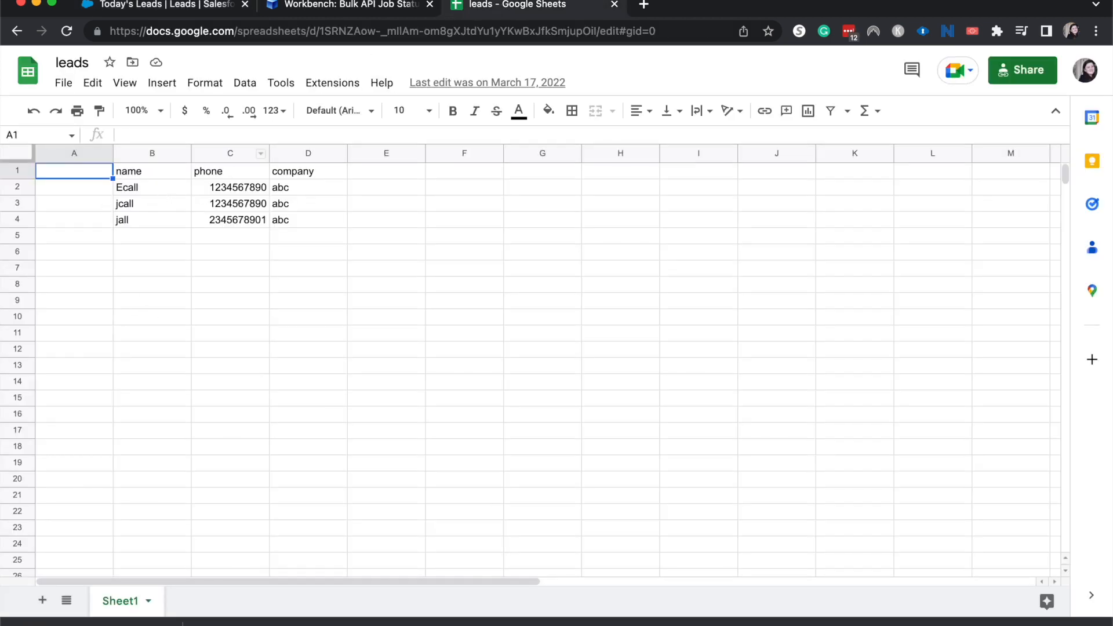
click(132, 5)
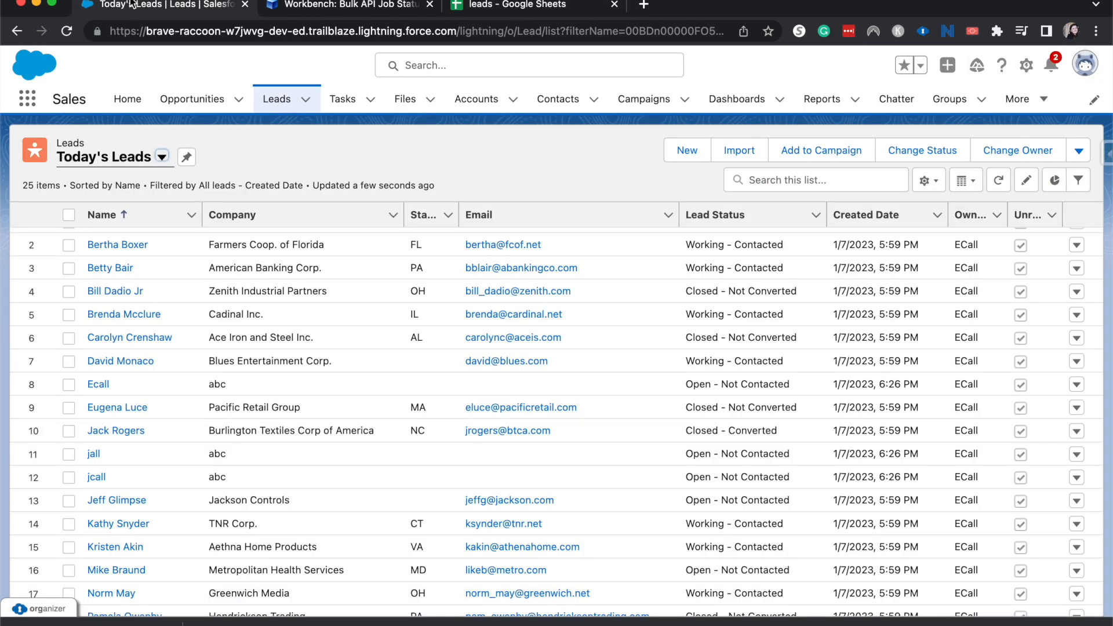